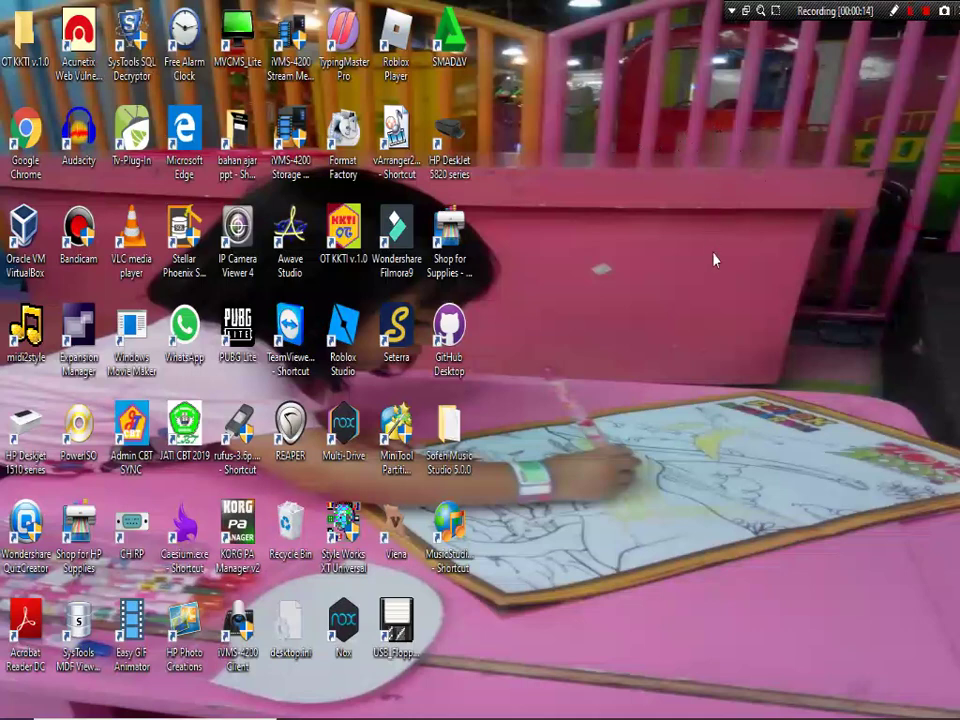
Open Yamaha Expansion Manager and try to import overdrive.sf2 from the KEYBOARD > KKTI folder as a pack
{"action": "double_click", "coordinate": [87, 326]}
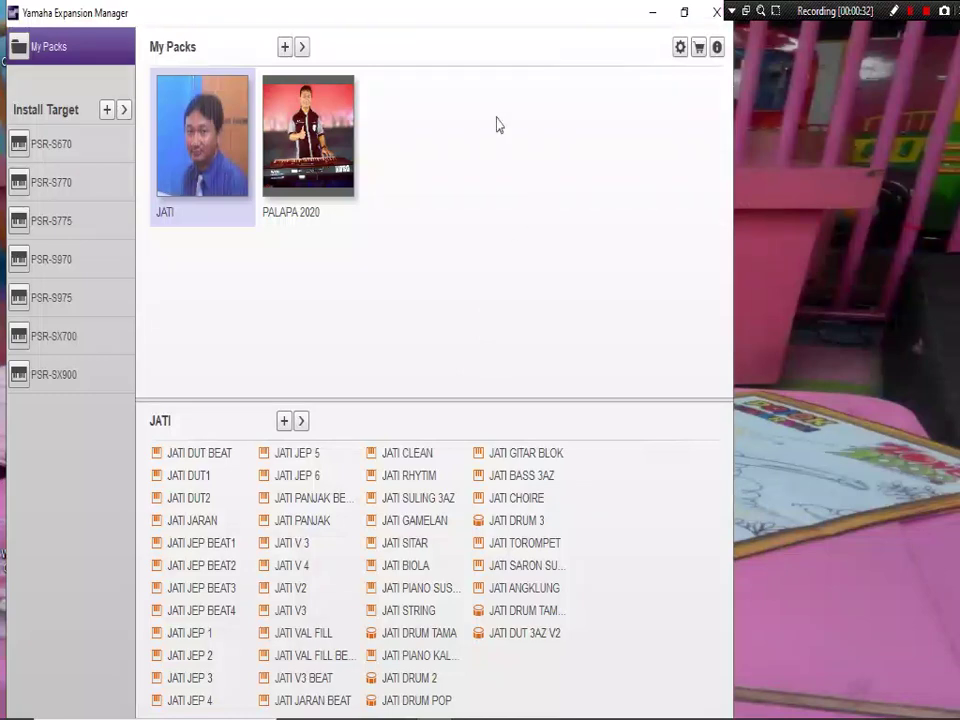
{"action": "left_click", "coordinate": [300, 48]}
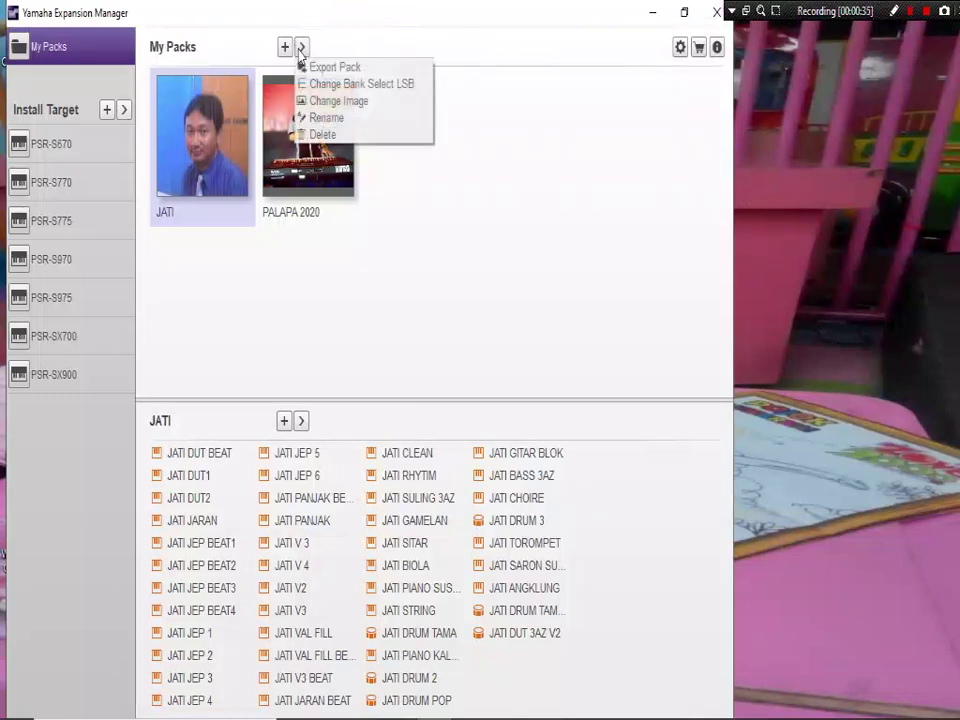
{"action": "left_click", "coordinate": [285, 50]}
{"action": "left_click", "coordinate": [285, 50]}
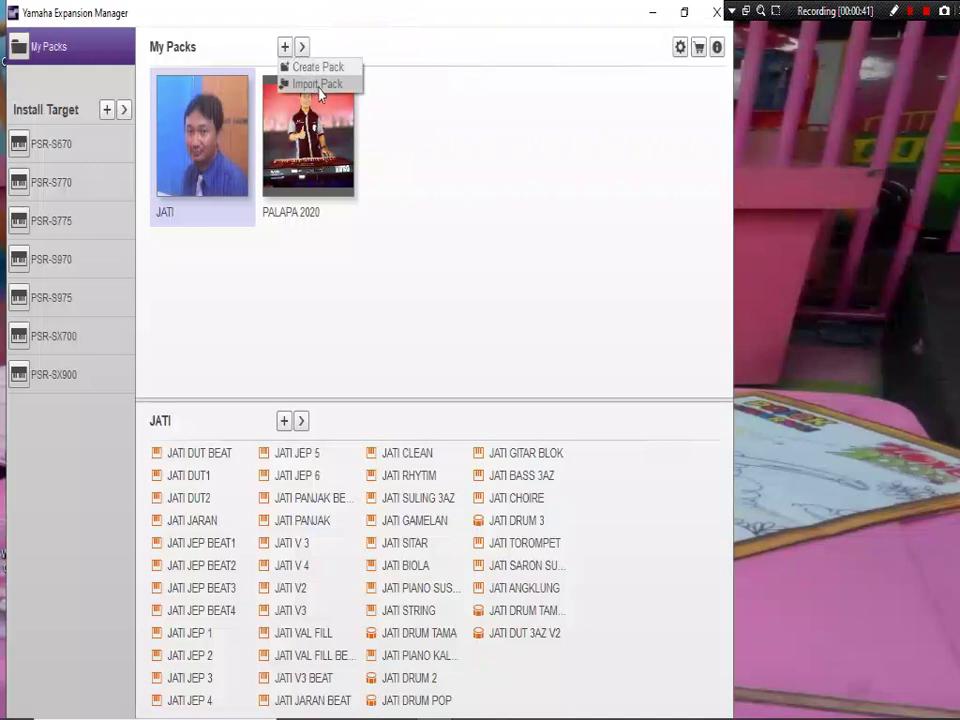
{"action": "left_click", "coordinate": [318, 85]}
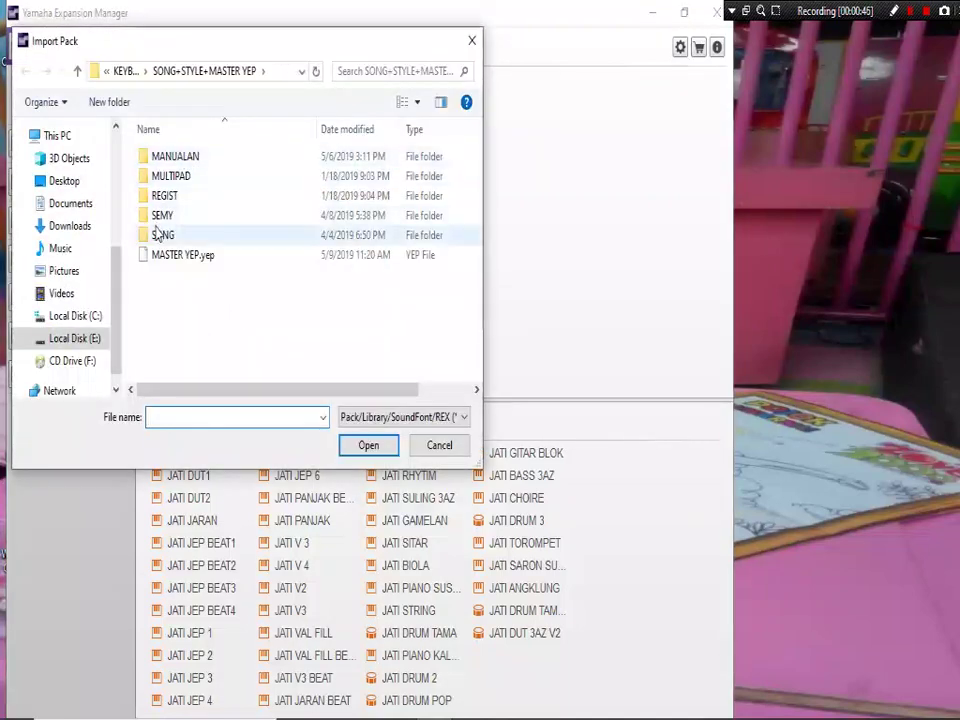
{"action": "left_click", "coordinate": [120, 70]}
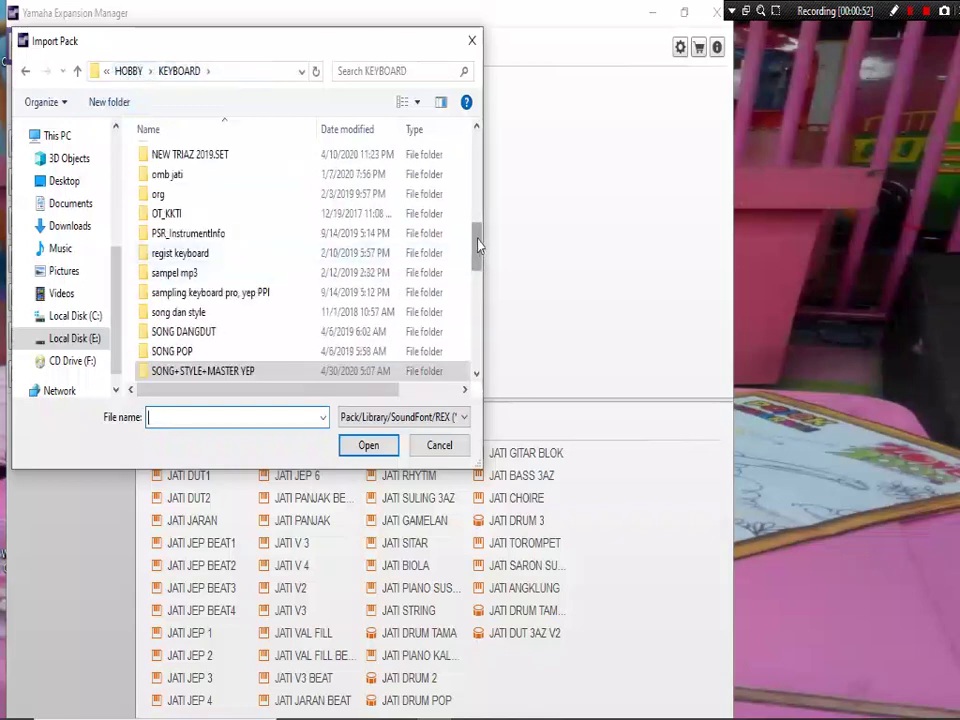
{"action": "left_click_drag", "start_coordinate": [478, 245], "coordinate": [457, 196]}
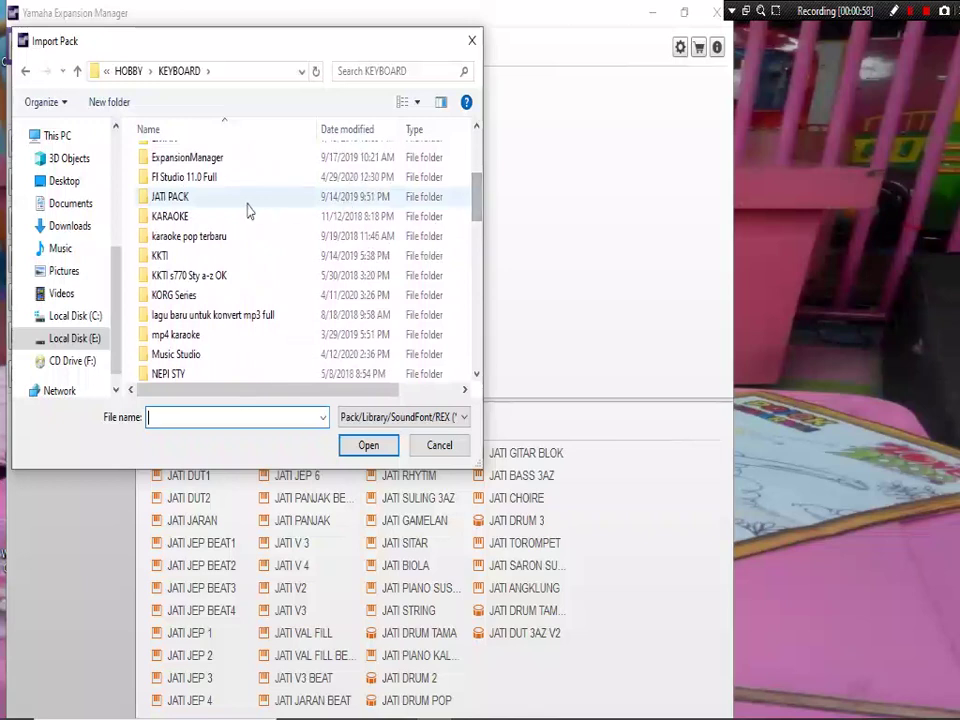
{"action": "double_click", "coordinate": [156, 258]}
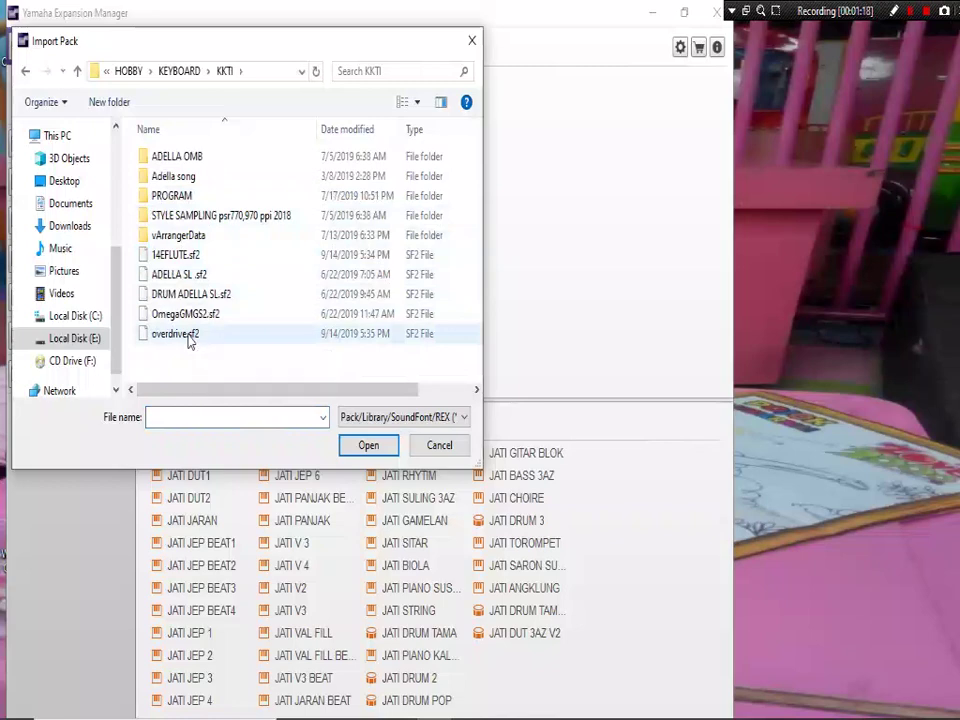
{"action": "double_click", "coordinate": [176, 334]}
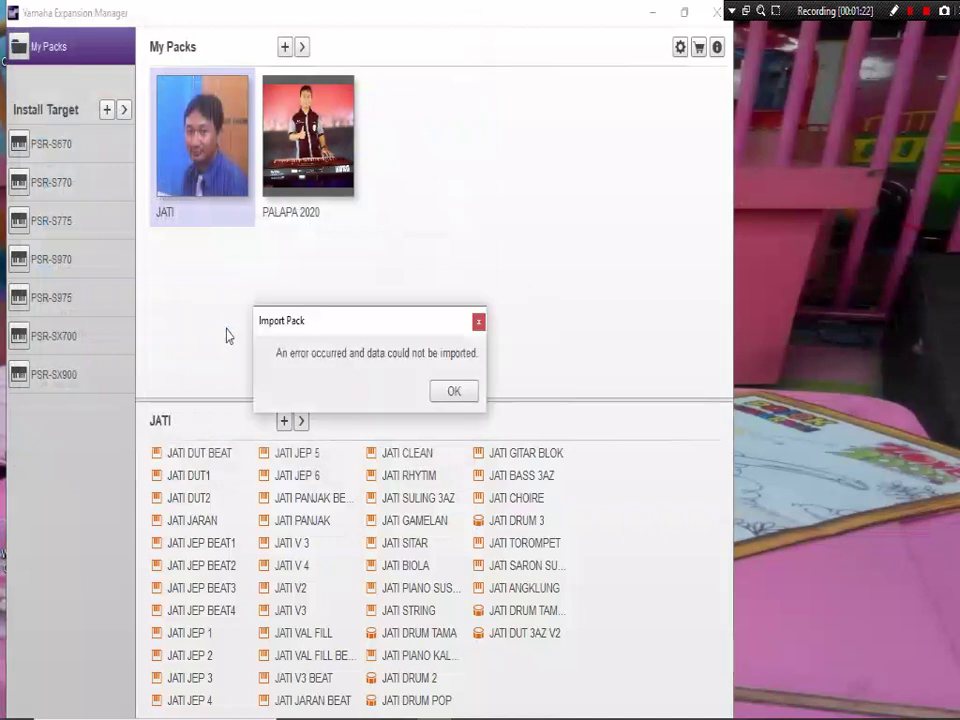
{"action": "left_click", "coordinate": [454, 392]}
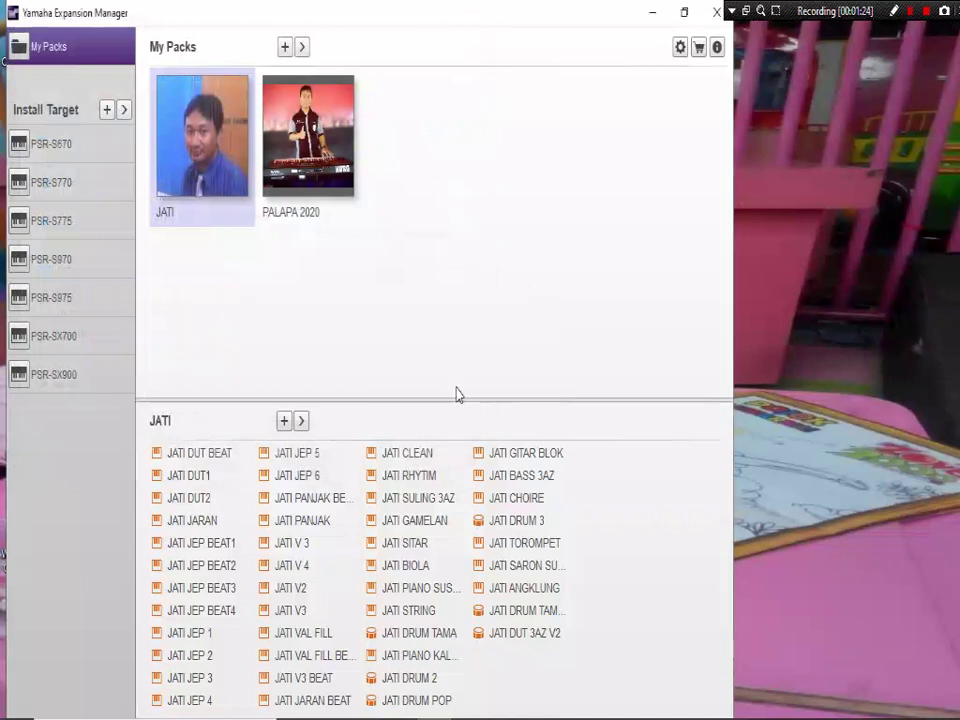
Import the SoundFont DRUM ADELLA SL.sf2 from the KKTI folder as a new pack
{"action": "left_click", "coordinate": [285, 48]}
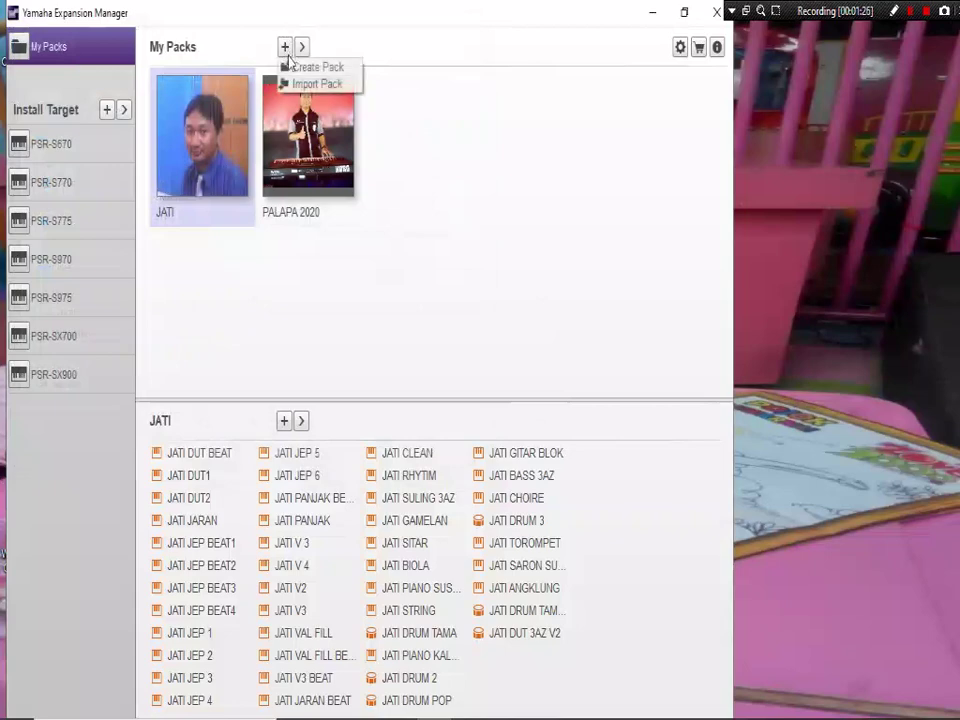
{"action": "left_click", "coordinate": [291, 84]}
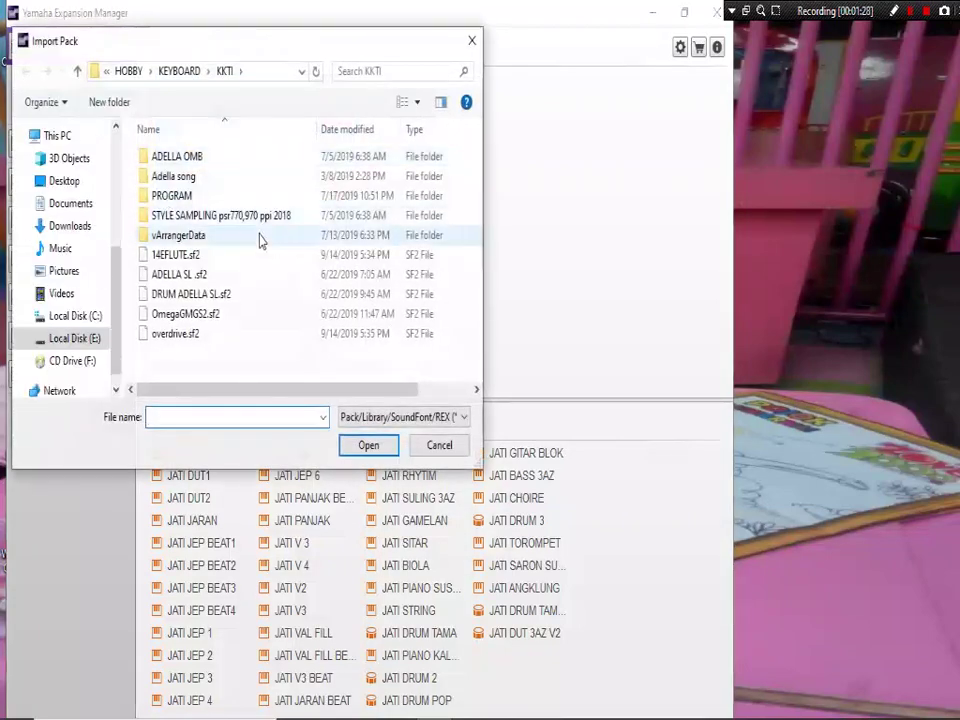
{"action": "double_click", "coordinate": [223, 300]}
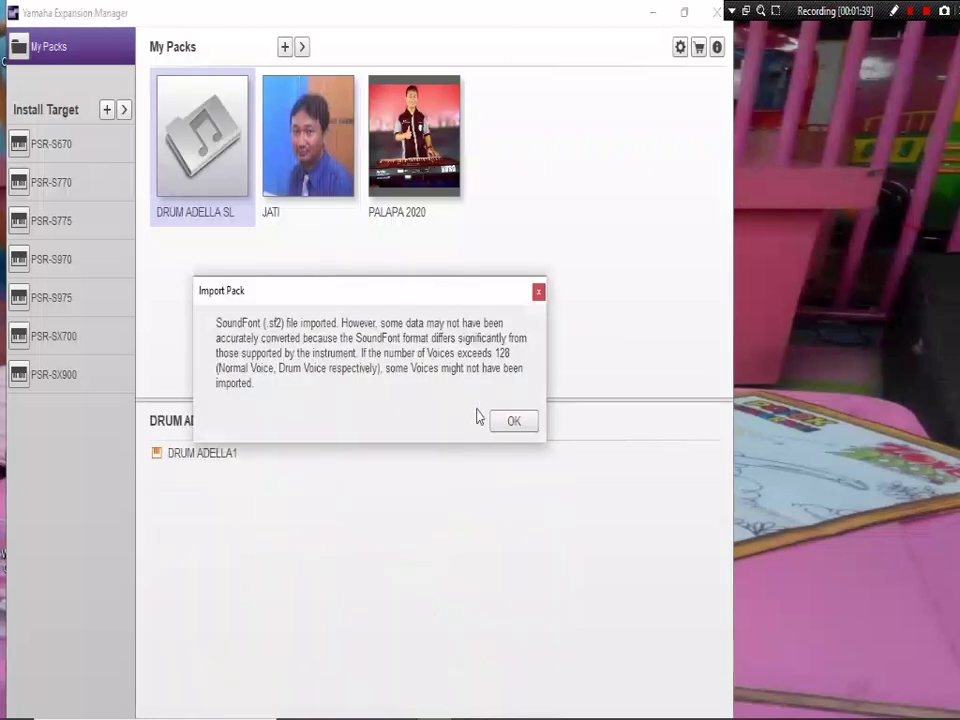
{"action": "left_click", "coordinate": [513, 423]}
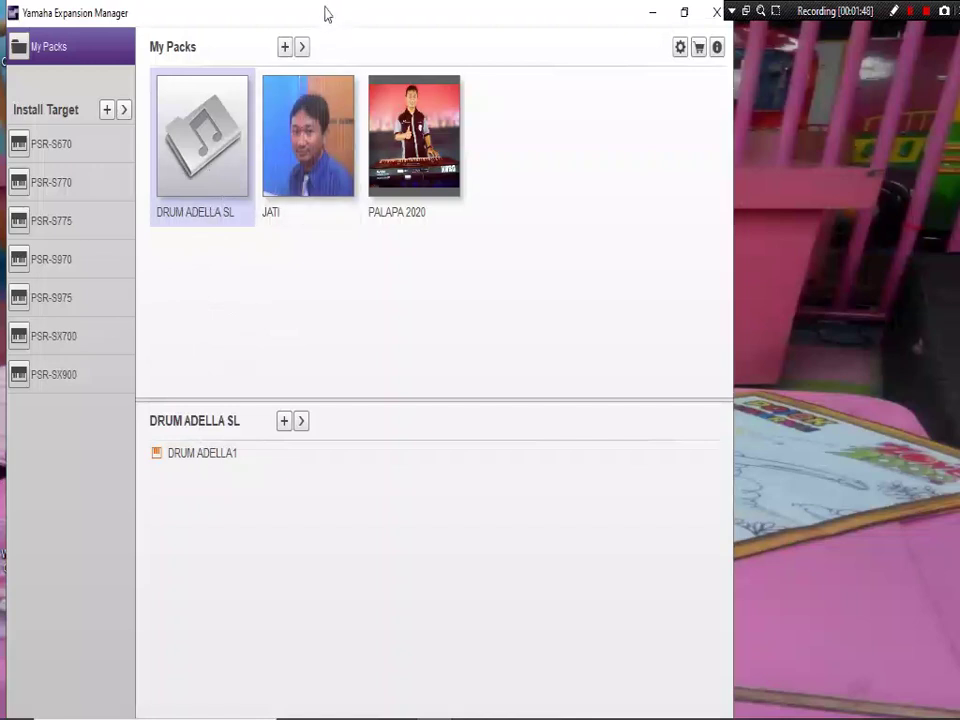
Import the SoundFont ADELLA SL .sf2 from the KKTI folder as another pack
{"action": "left_click", "coordinate": [285, 48]}
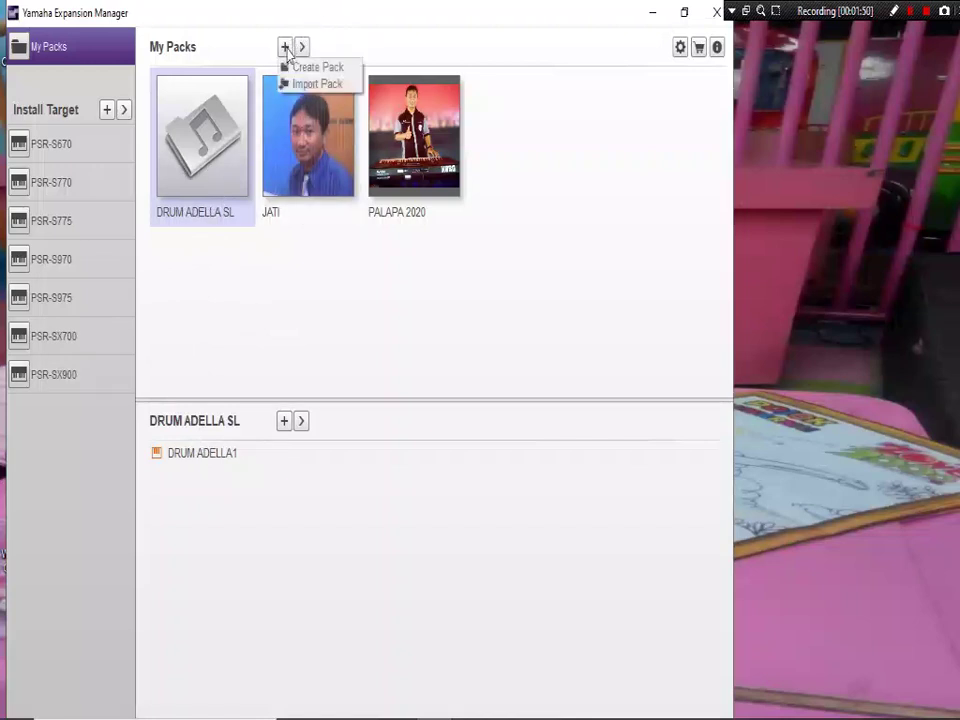
{"action": "left_click", "coordinate": [300, 84]}
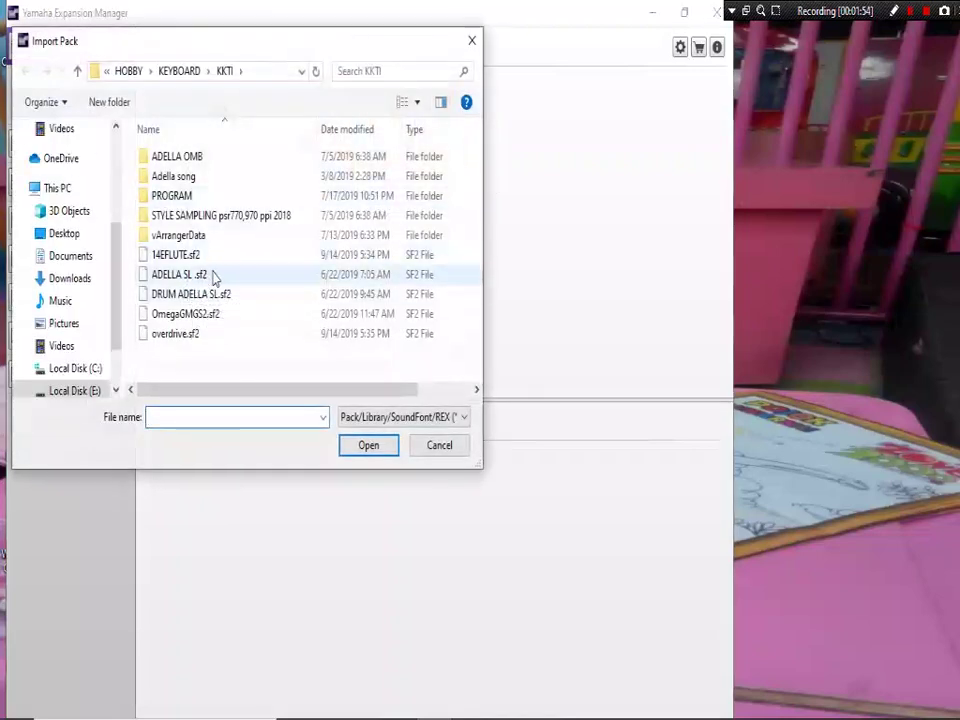
{"action": "double_click", "coordinate": [167, 276]}
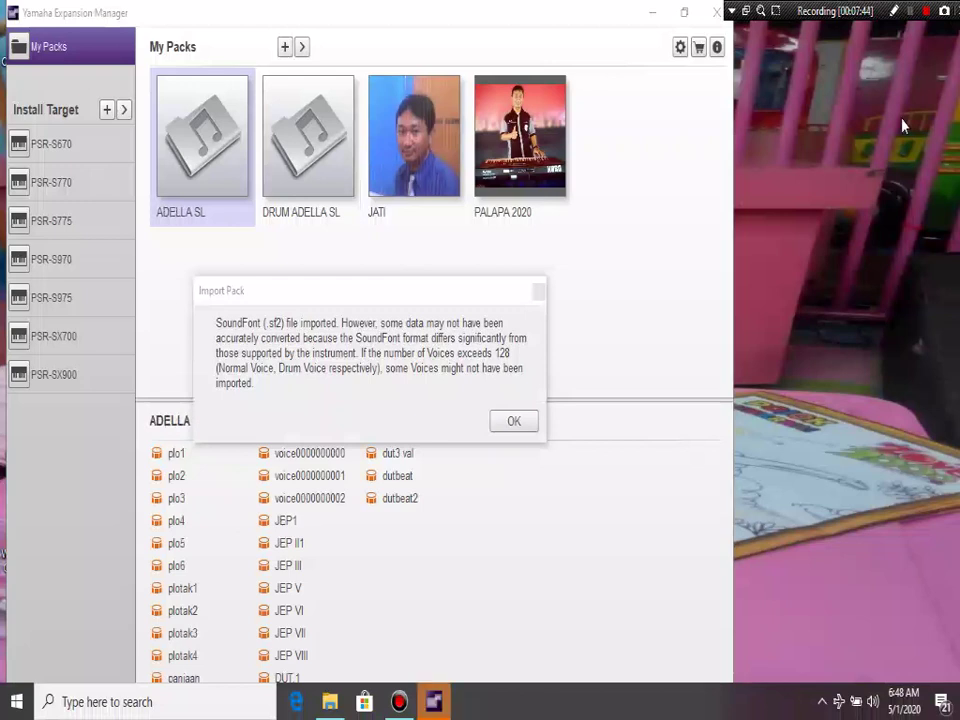
{"action": "left_click", "coordinate": [518, 423]}
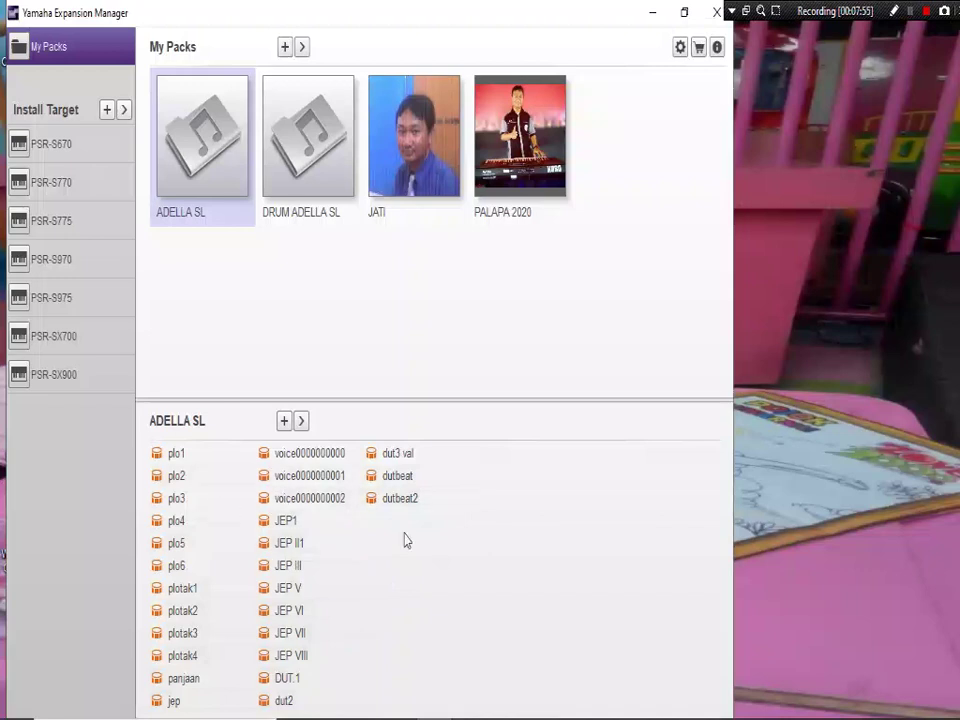
Import the SoundFont 14EFLUTE.sf2 from the KKTI folder as a new pack
{"action": "left_click", "coordinate": [296, 152]}
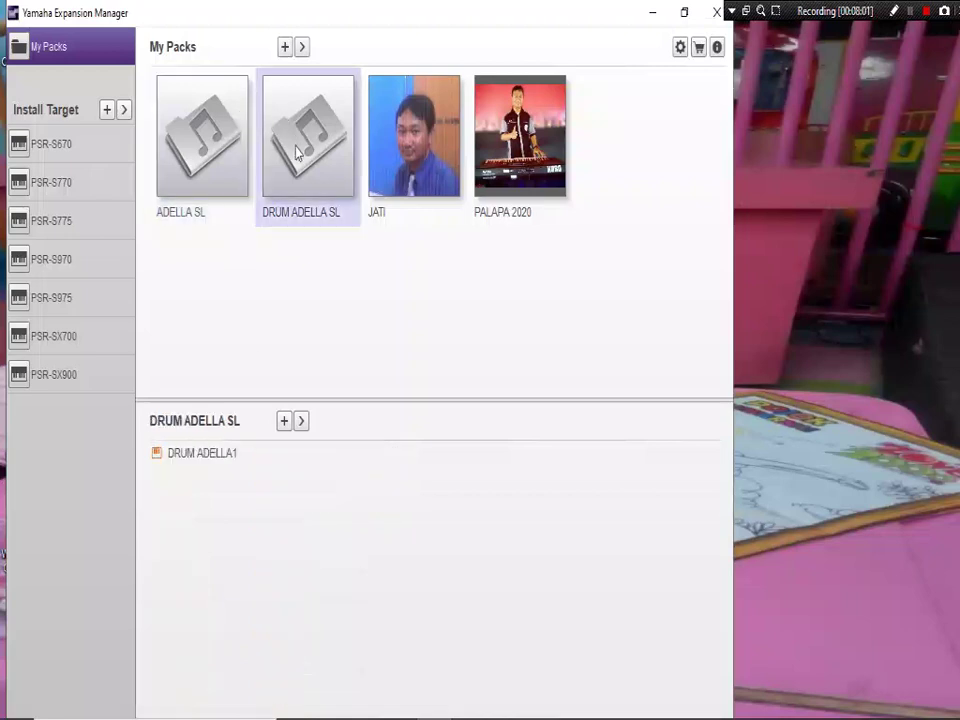
{"action": "left_click", "coordinate": [286, 49]}
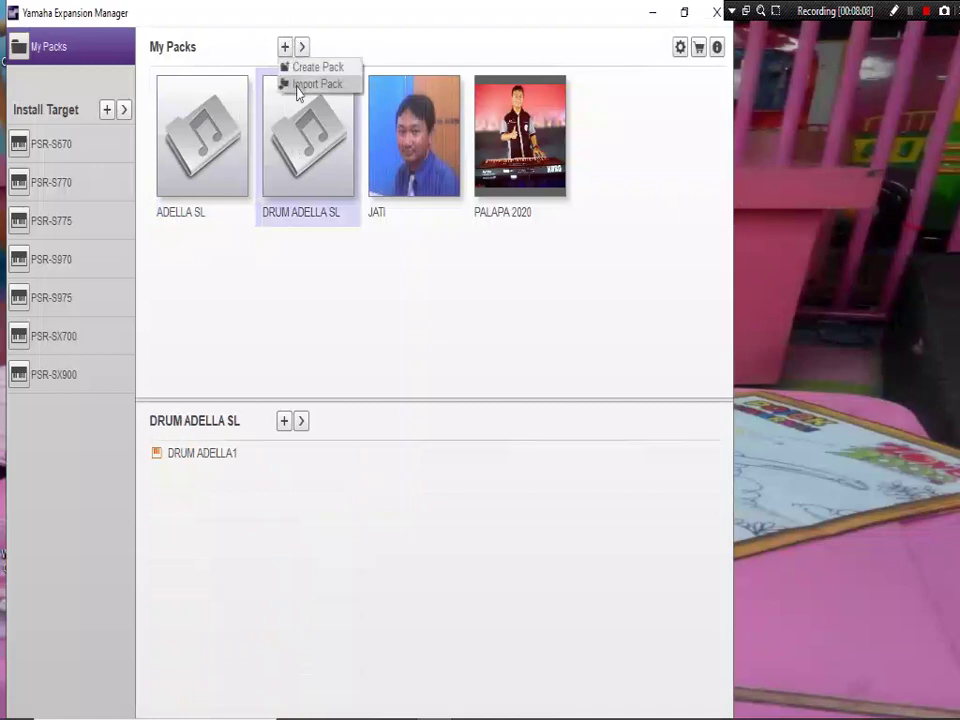
{"action": "left_click", "coordinate": [298, 88]}
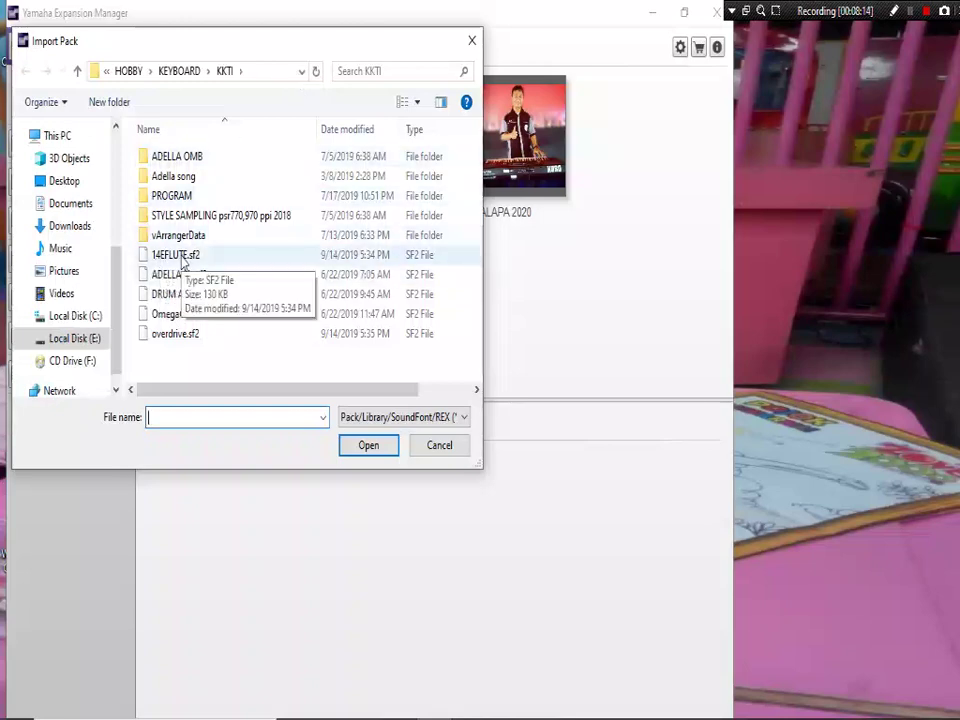
{"action": "double_click", "coordinate": [182, 258]}
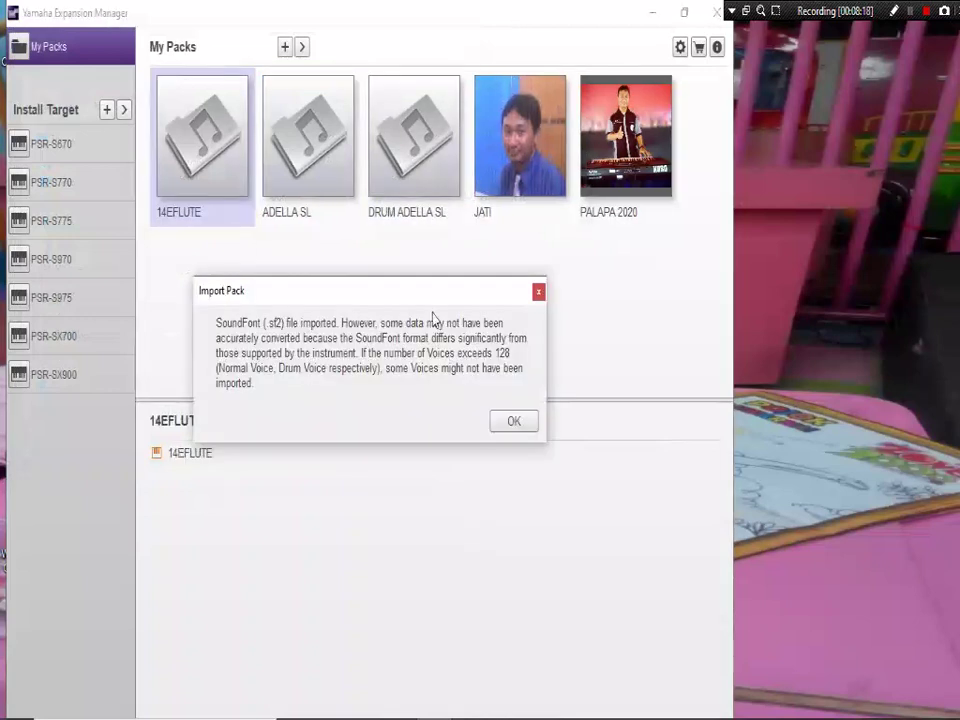
{"action": "left_click", "coordinate": [512, 422]}
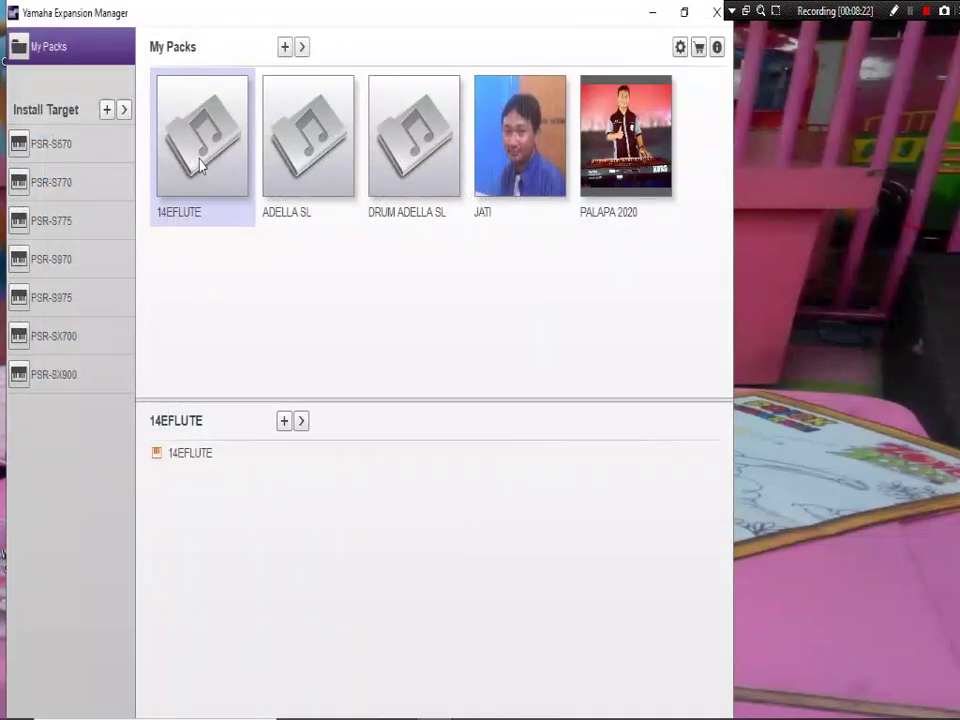
Check the voices of the ADELLA SL and DRUM ADELLA SL packs, and exclude JATI and PALAPA 2020 from the PSR-S770 install target
{"action": "left_click", "coordinate": [291, 174]}
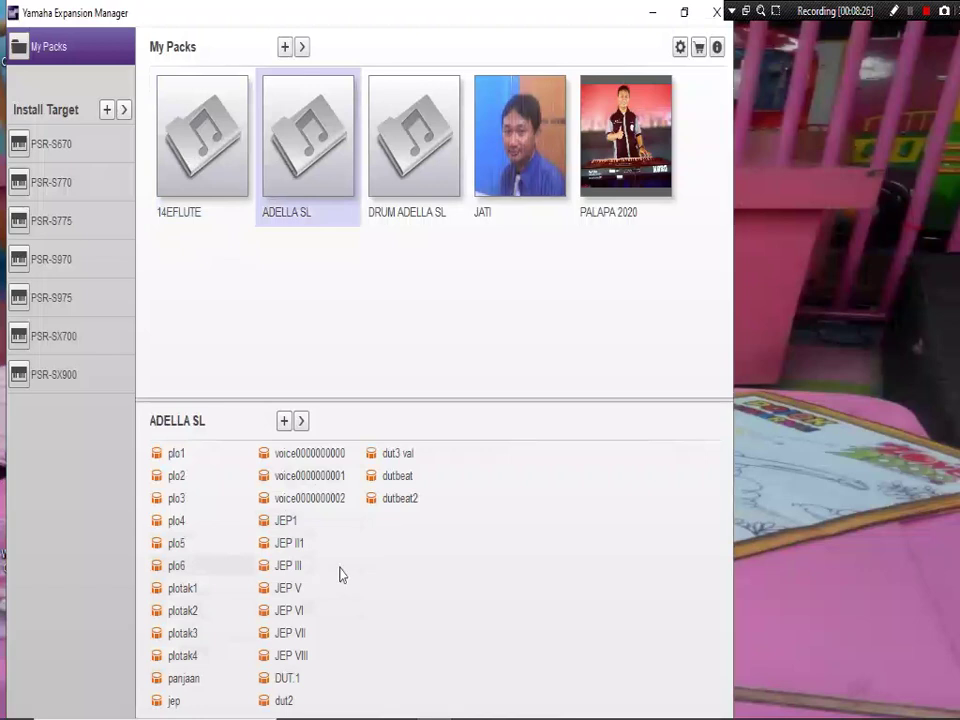
{"action": "left_click", "coordinate": [403, 155]}
{"action": "mouse_move", "coordinate": [159, 709]}
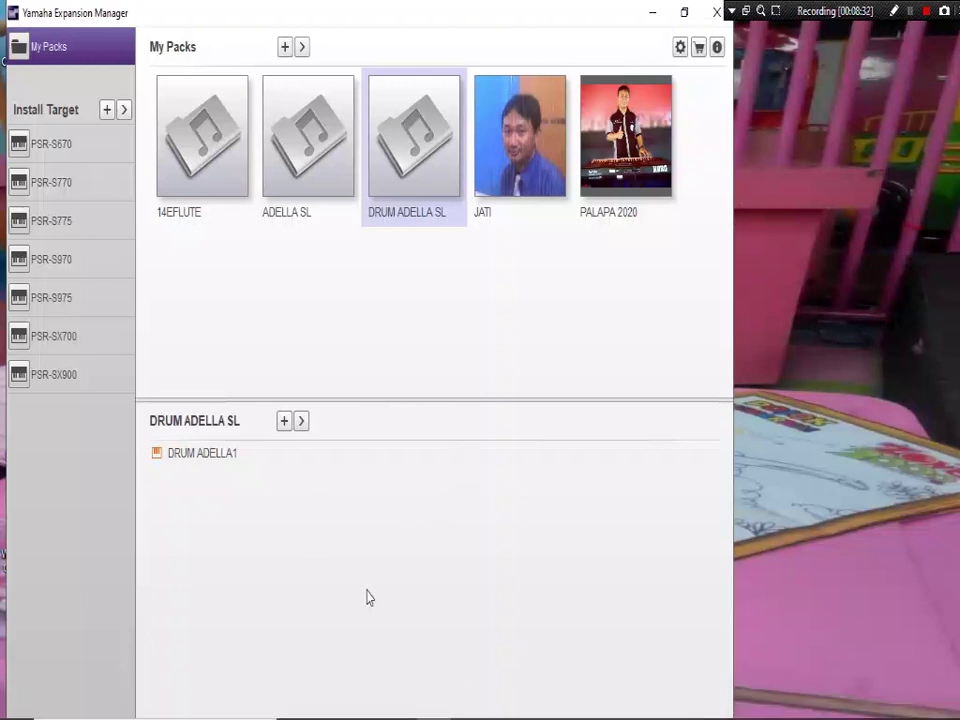
{"action": "left_click", "coordinate": [296, 190]}
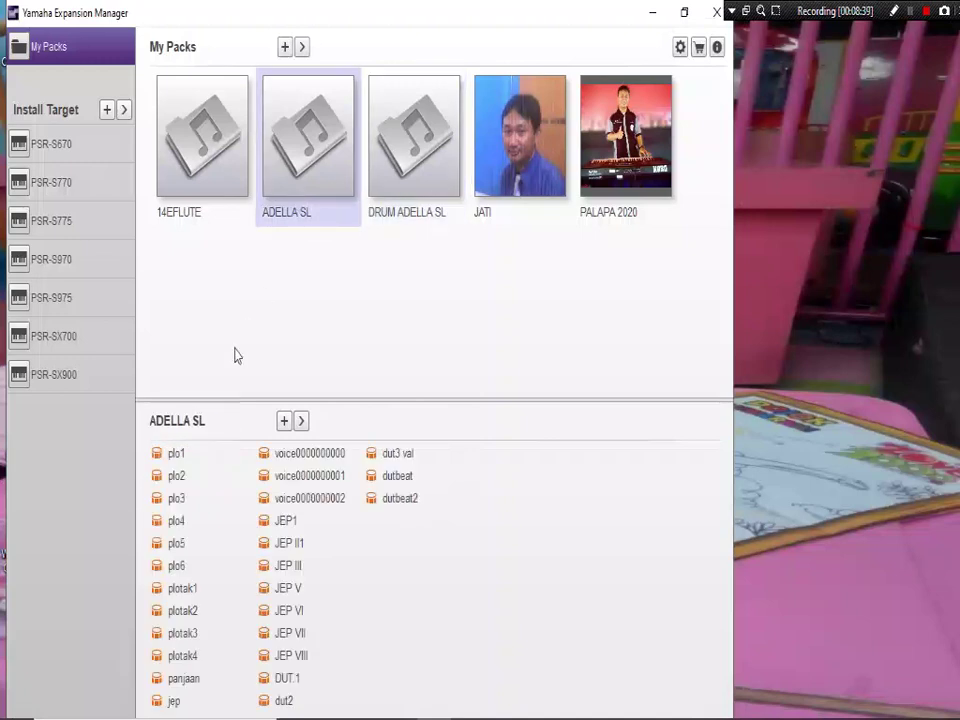
{"action": "left_click", "coordinate": [65, 191]}
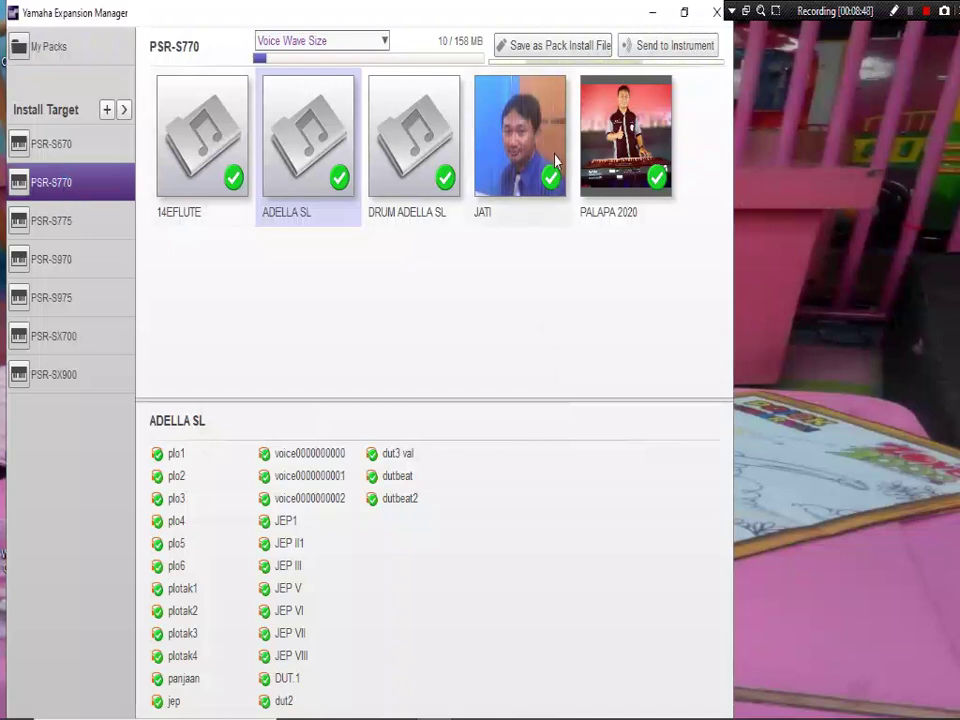
{"action": "left_click", "coordinate": [552, 184]}
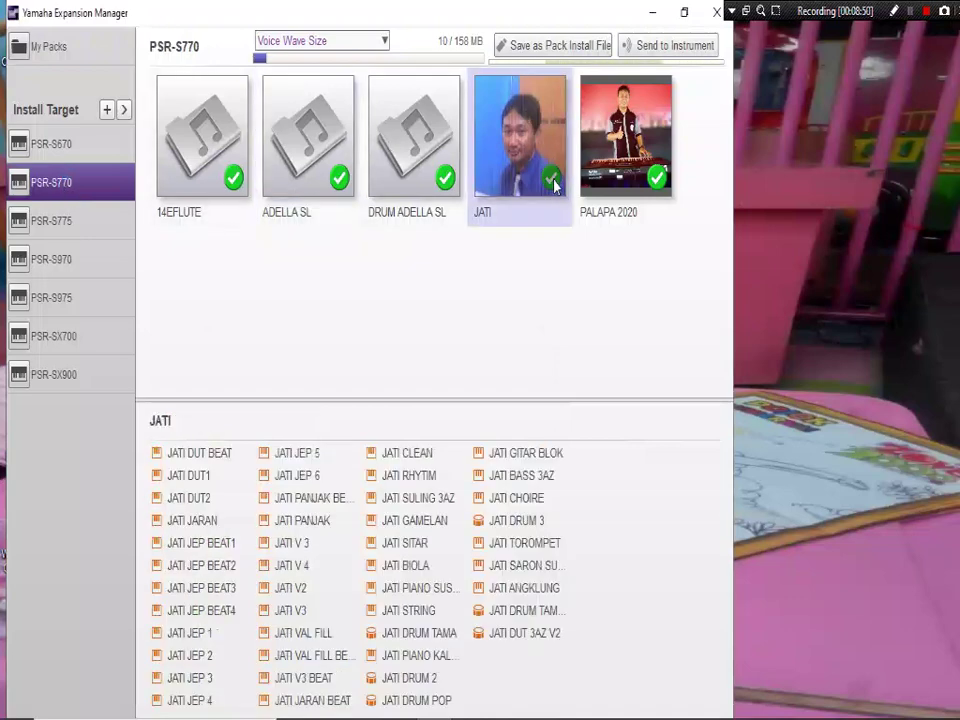
{"action": "left_click", "coordinate": [646, 190]}
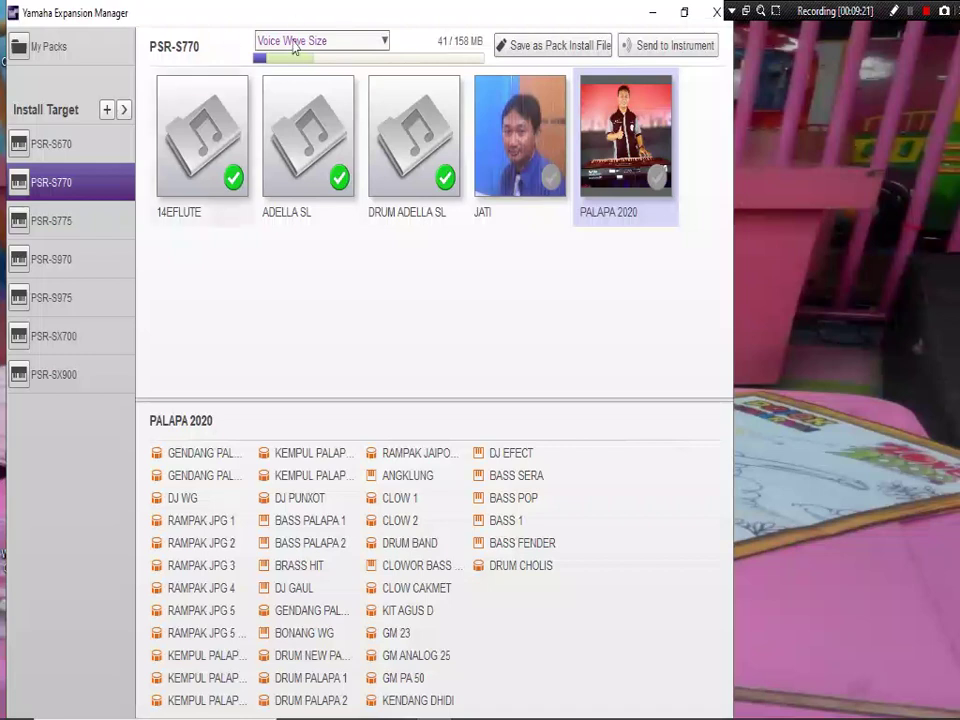
Start saving a pack installation file for the PSR-S770 and choose the HOBBY > KEYBOARD > KKTI folder as its destination
{"action": "left_click", "coordinate": [533, 47]}
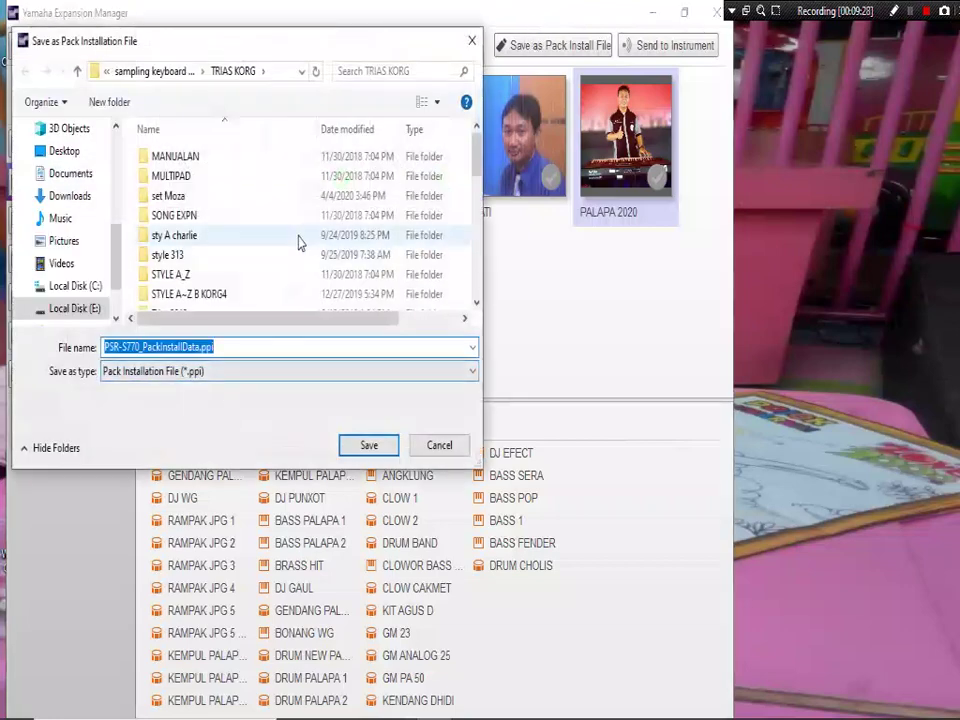
{"action": "left_click", "coordinate": [156, 73]}
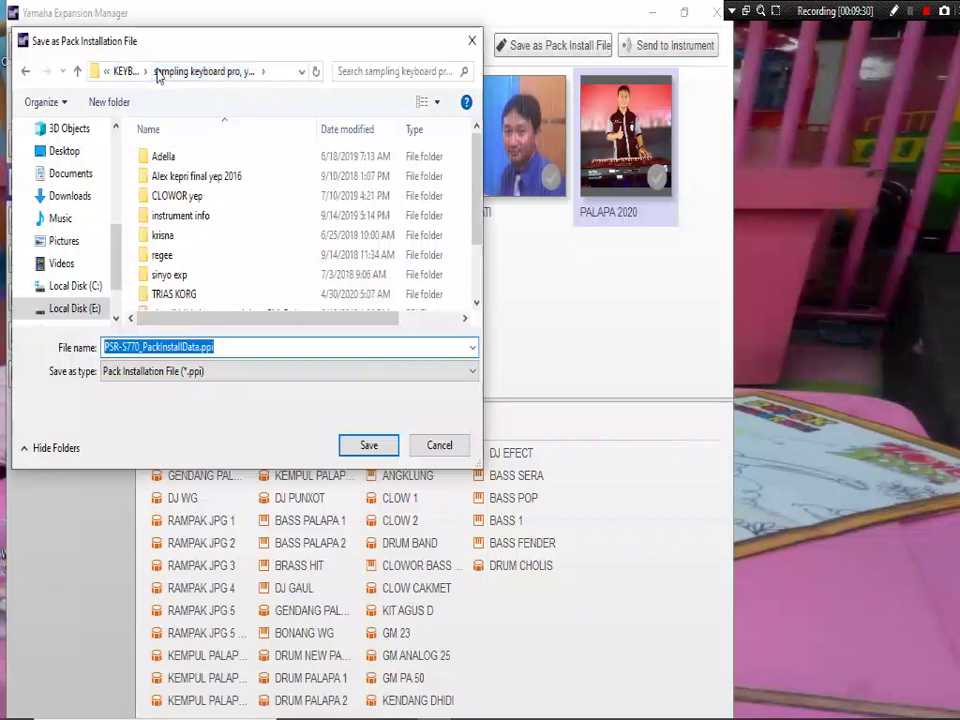
{"action": "left_click", "coordinate": [127, 72]}
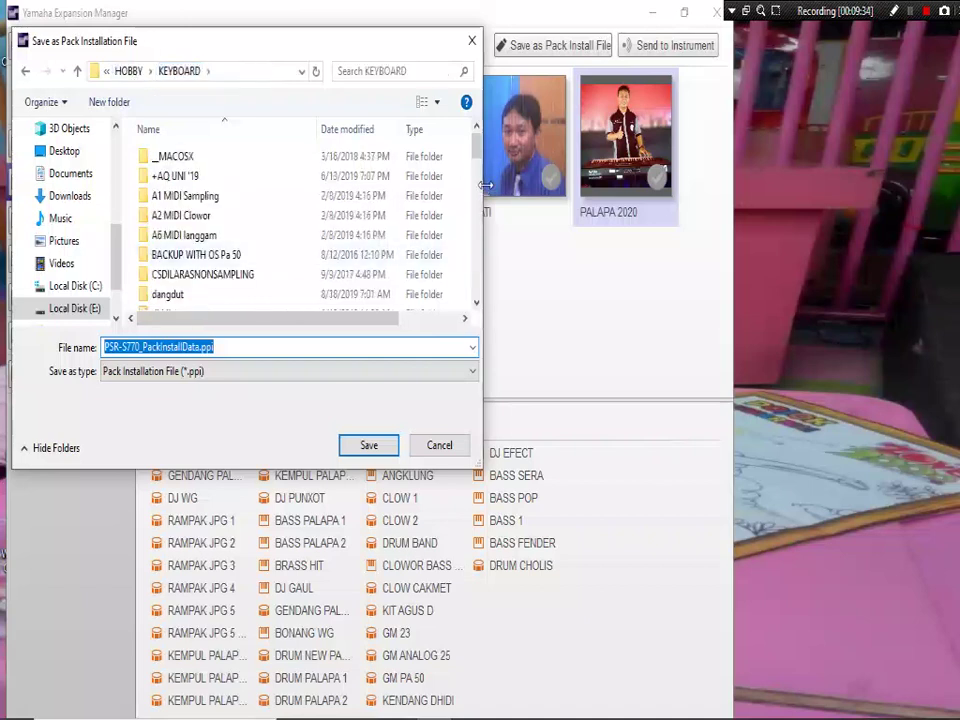
{"action": "left_click_drag", "start_coordinate": [476, 163], "coordinate": [477, 192]}
{"action": "double_click", "coordinate": [195, 231]}
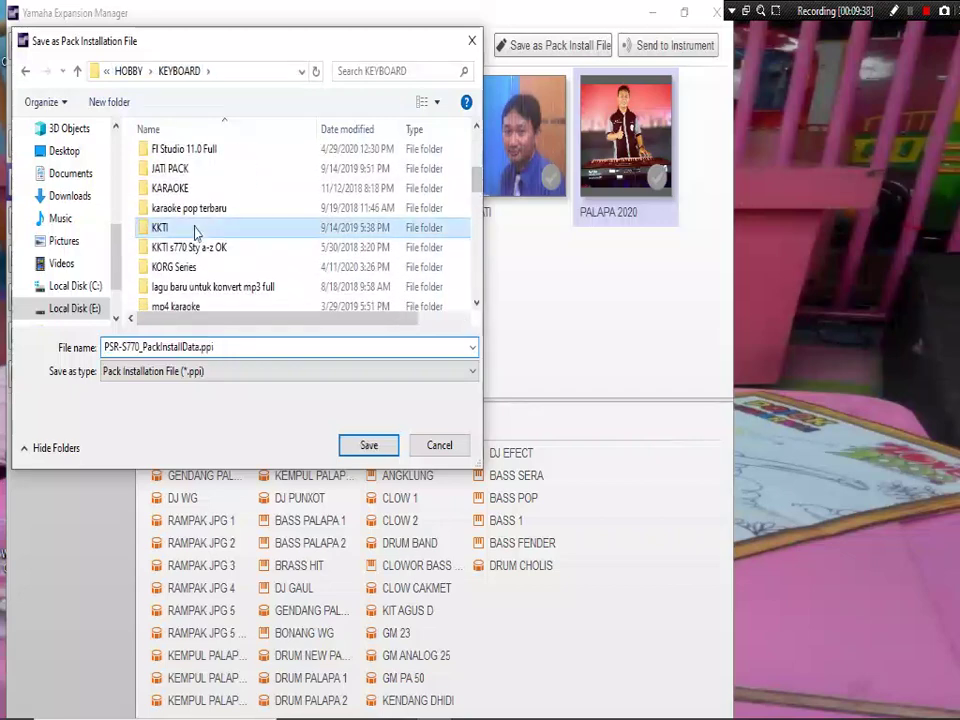
Name the pack installation file PSR-S770_adella kkti.ppi, save it, and acknowledge the notices
{"action": "left_click", "coordinate": [142, 347]}
{"action": "left_click", "coordinate": [146, 347]}
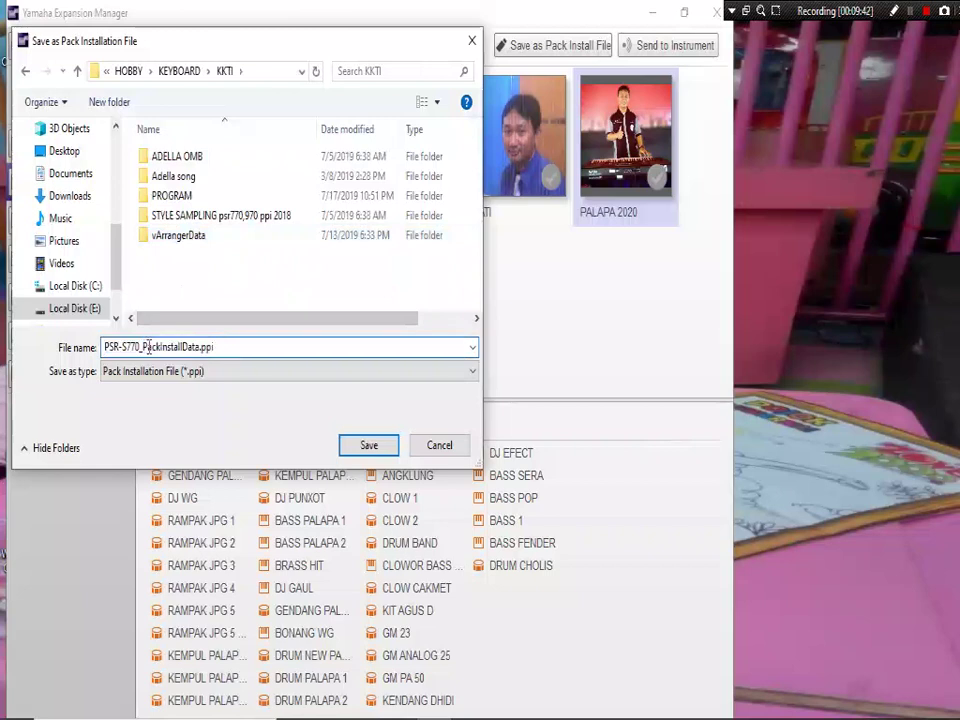
{"action": "left_click_drag", "start_coordinate": [142, 347], "coordinate": [200, 347]}
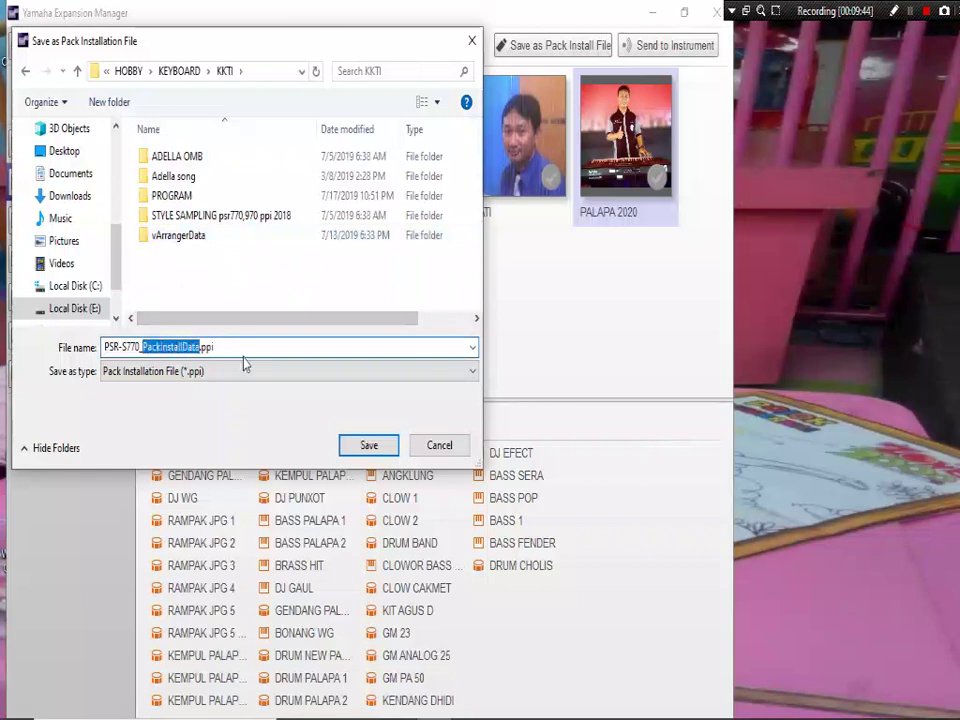
{"action": "type", "text": "ads"}
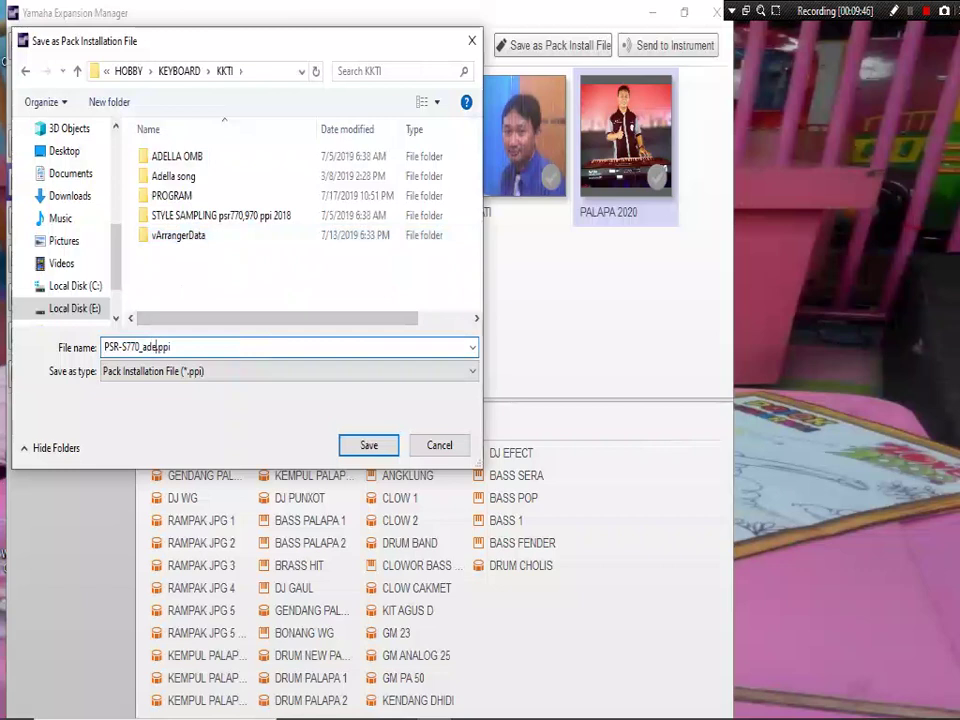
{"action": "type", "text": "lla k"}
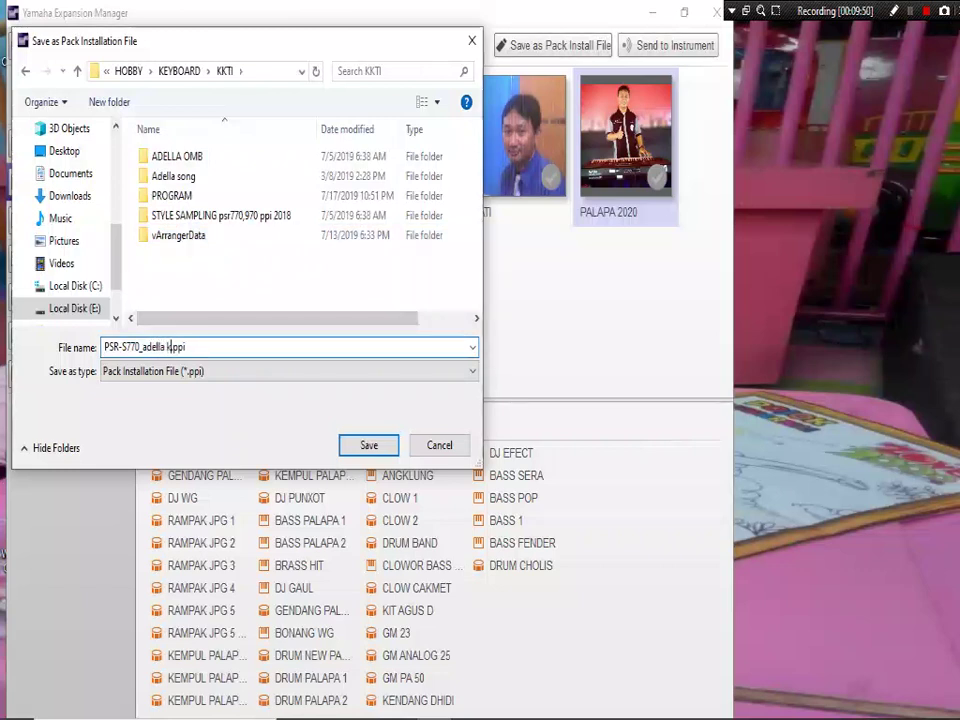
{"action": "type", "text": "kti"}
{"action": "left_click", "coordinate": [367, 446]}
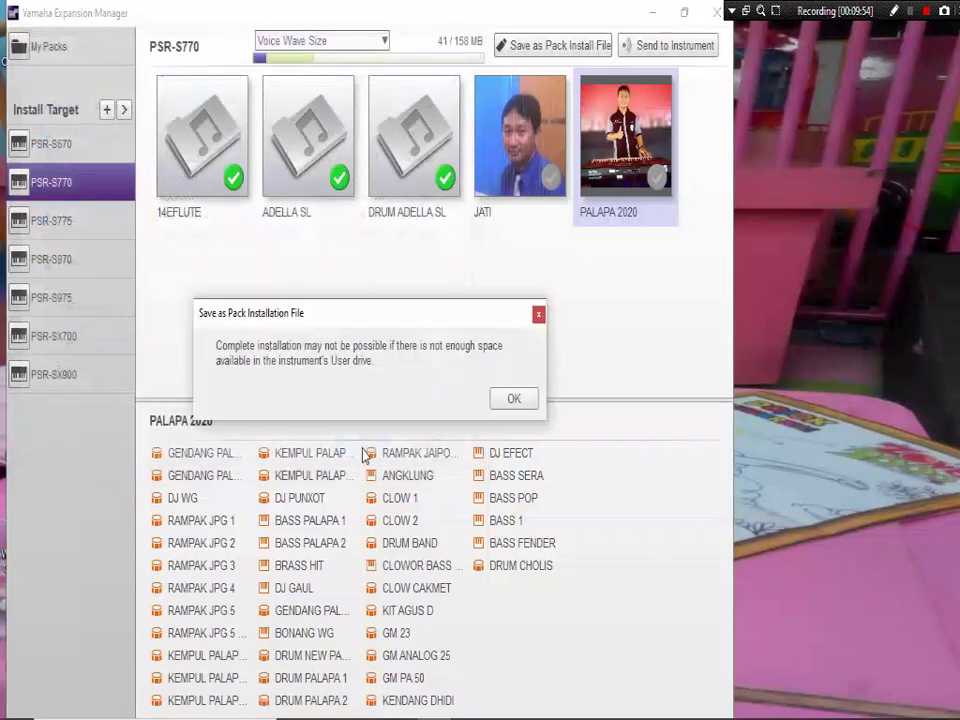
{"action": "left_click", "coordinate": [507, 400]}
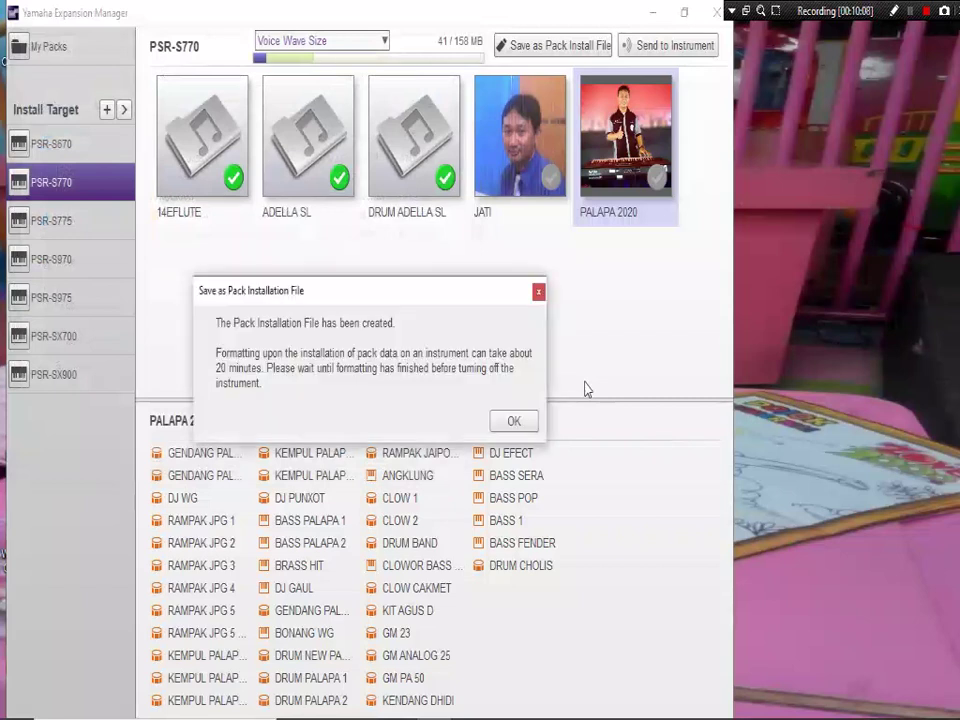
{"action": "left_click", "coordinate": [513, 422]}
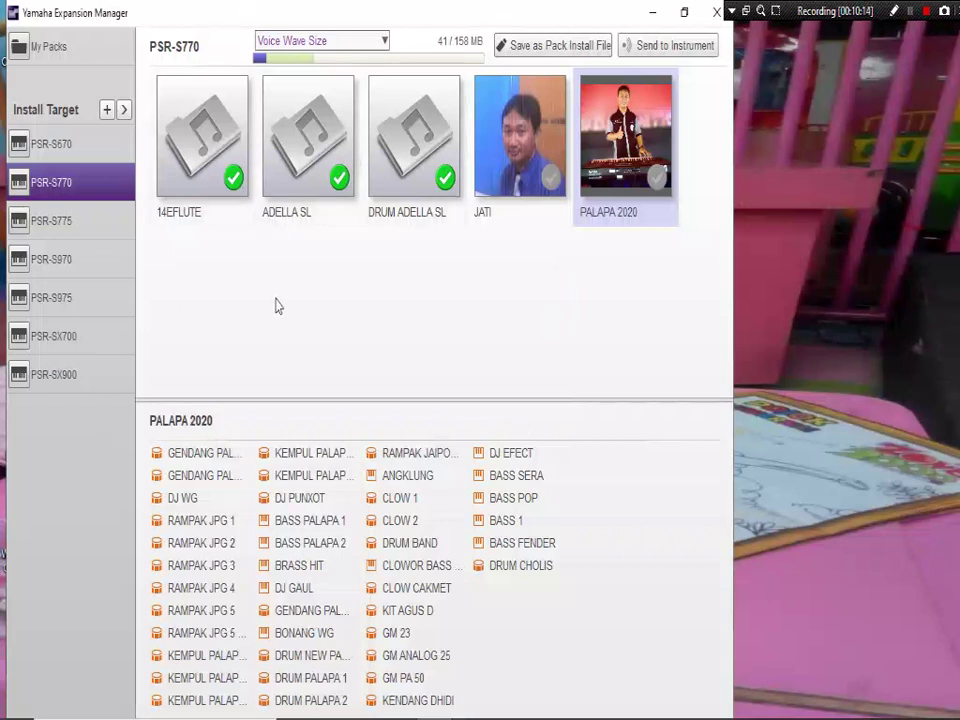
View the ADELLA SL pack's voices, and switch to File Explorer to check the size of PSR-S770_adella kkti.ppi in the KKTI folder
{"action": "left_click", "coordinate": [306, 162]}
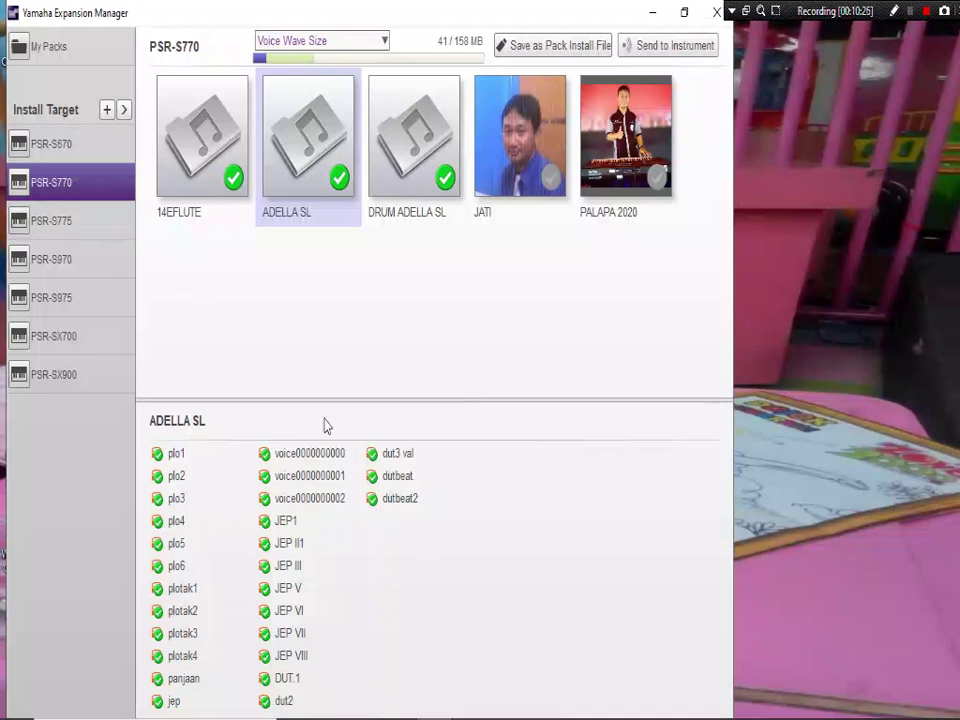
{"action": "mouse_move", "coordinate": [300, 715]}
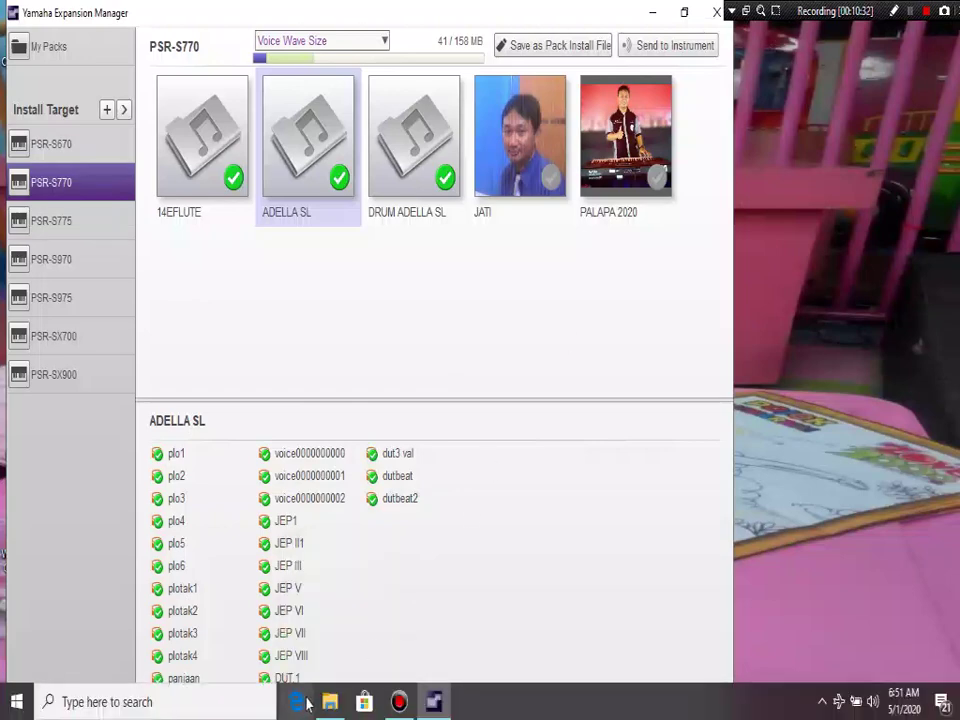
{"action": "left_click", "coordinate": [330, 712]}
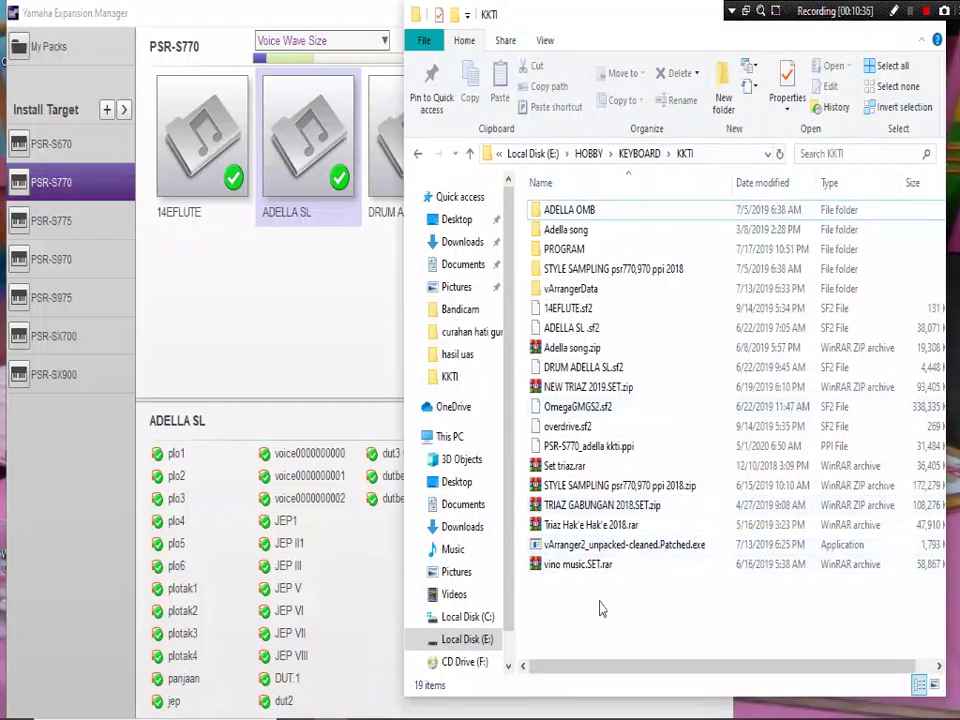
{"action": "left_click", "coordinate": [575, 448]}
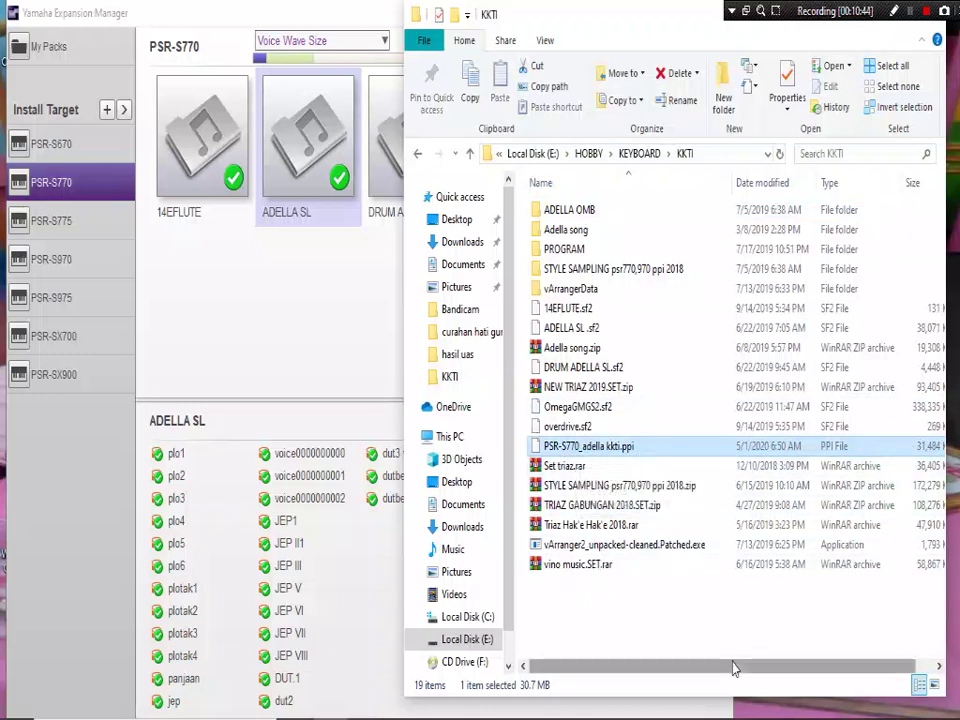
{"action": "left_click_drag", "start_coordinate": [739, 664], "coordinate": [768, 668]}
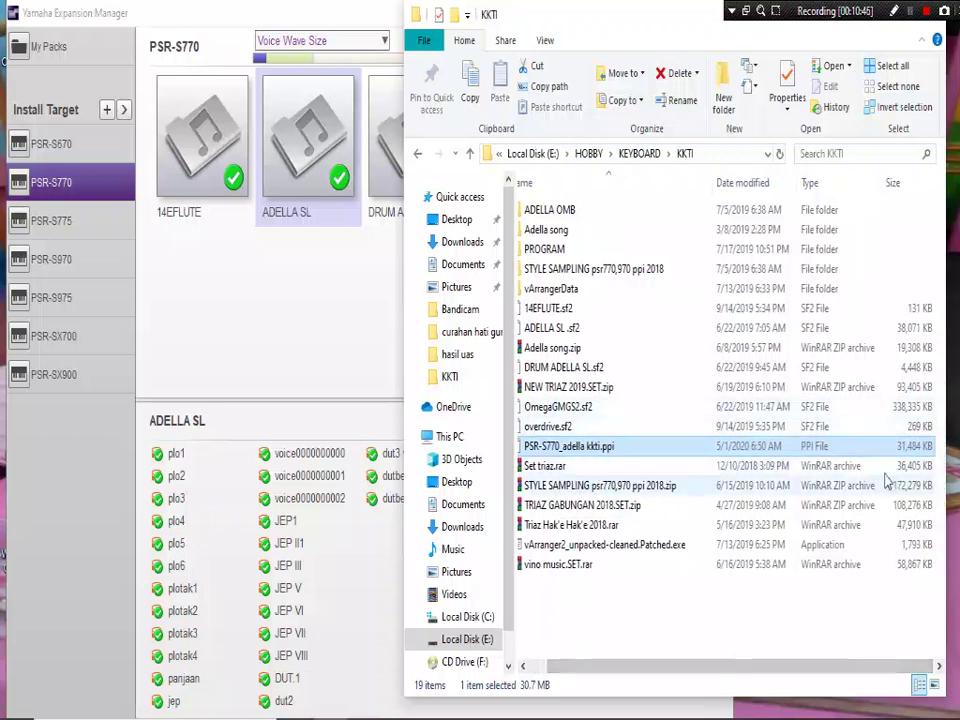